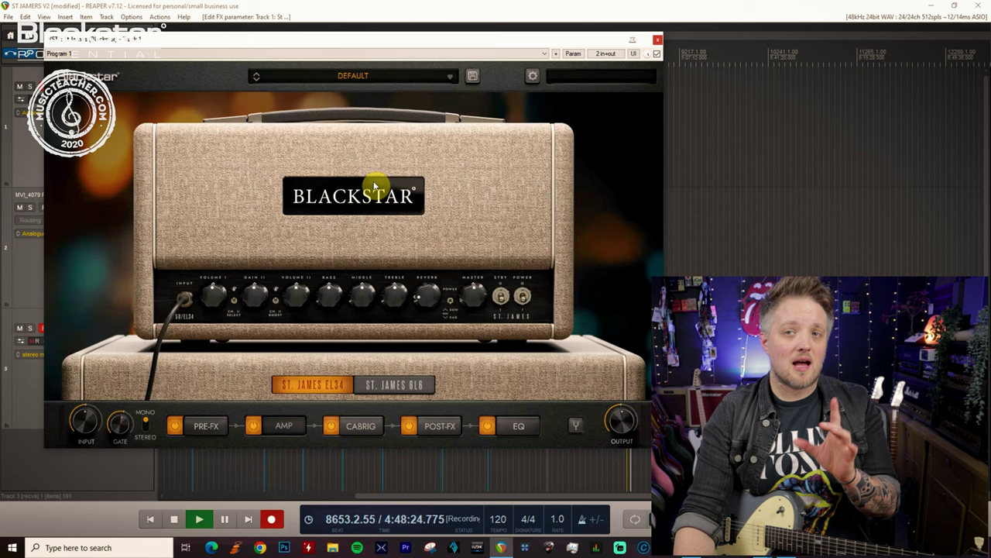
pyautogui.click(370, 424)
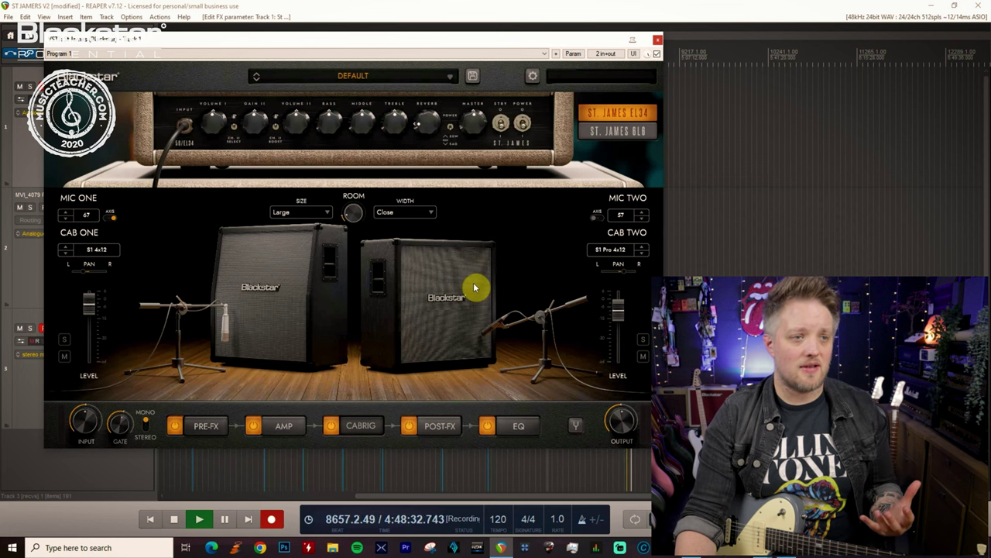
pyautogui.click(99, 251)
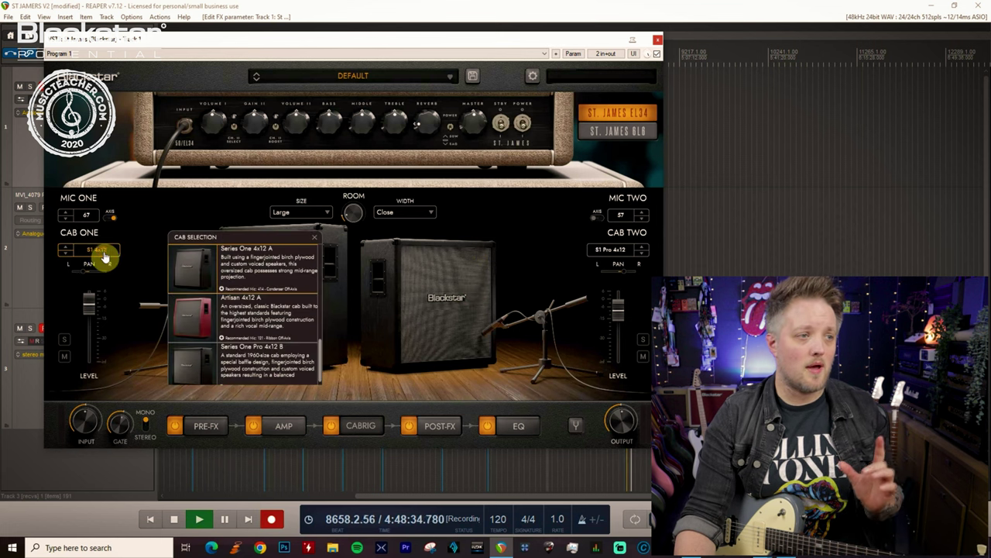
pyautogui.scroll(3, 284, 314)
pyautogui.scroll(1, 290, 292)
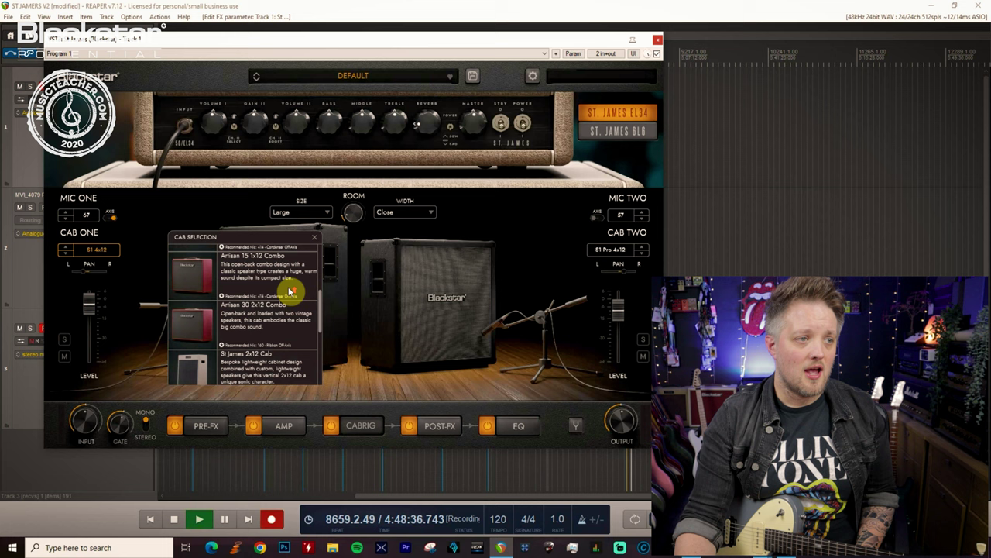
pyautogui.scroll(-3, 268, 349)
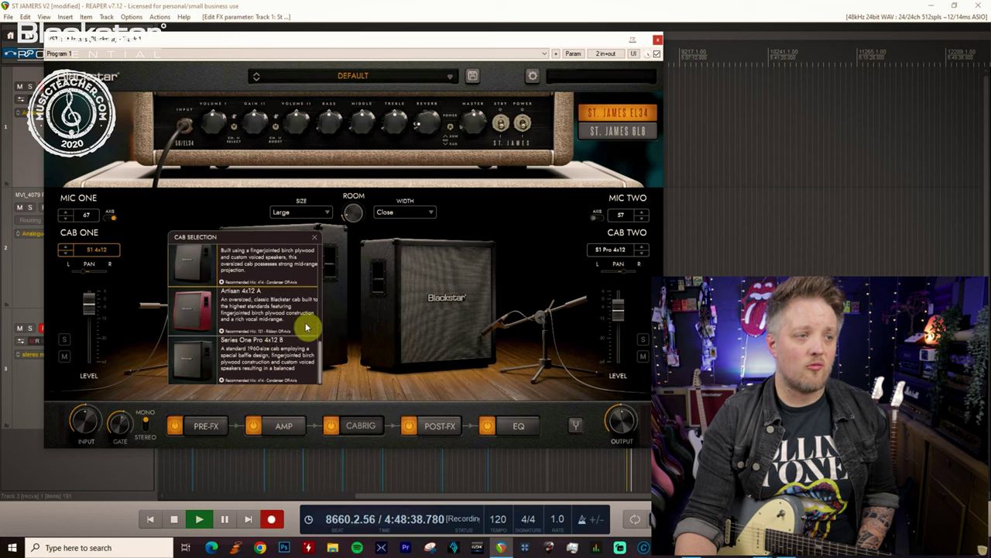
pyautogui.scroll(1, 322, 349)
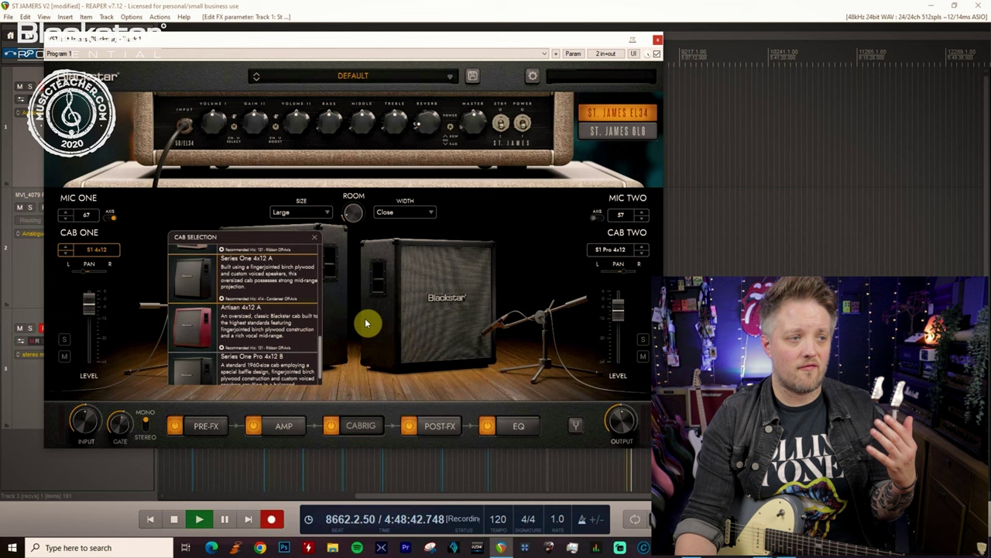
pyautogui.scroll(-1, 321, 345)
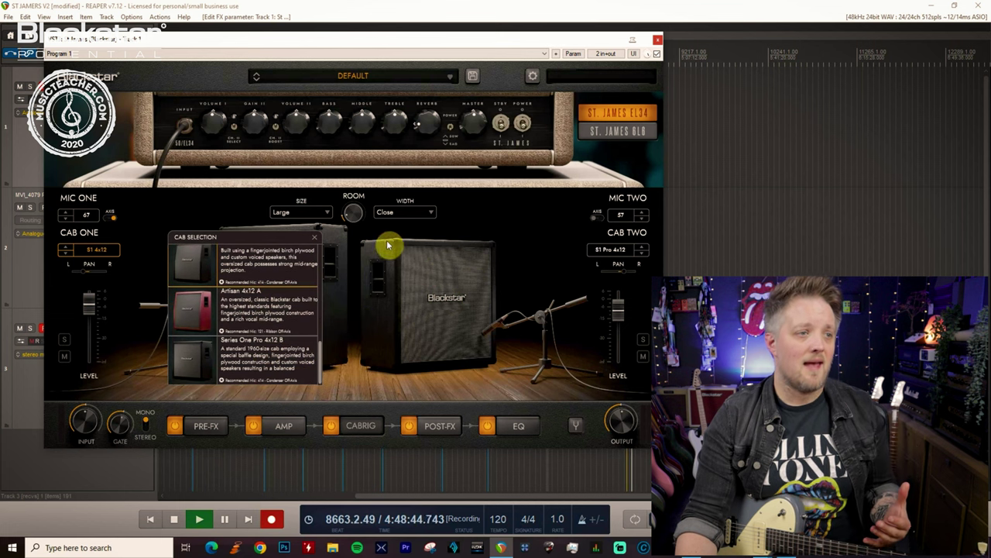
pyautogui.click(315, 239)
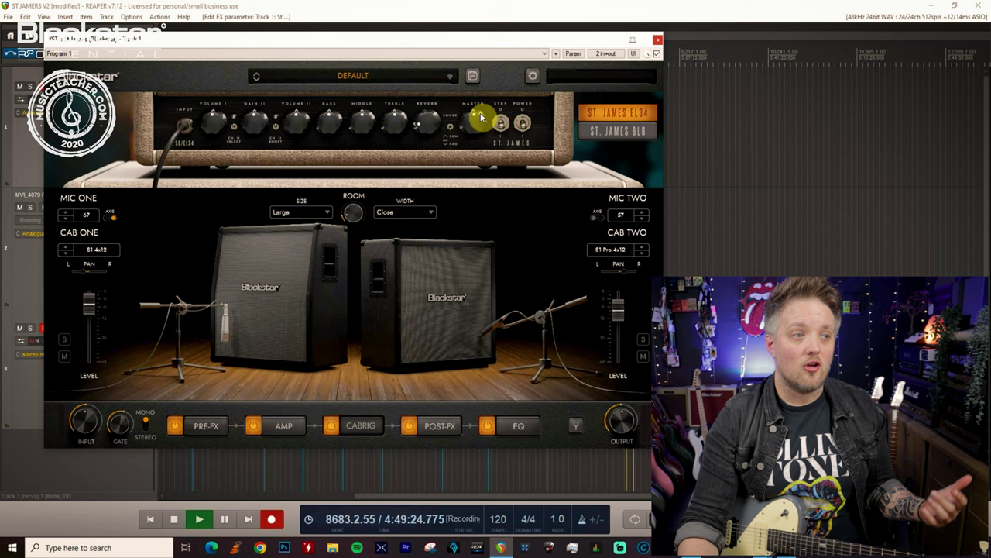
# - Set Cab Two's microphone to On-Axis, pointing straight at the S1 Pro 4x12 speaker
pyautogui.click(598, 217)
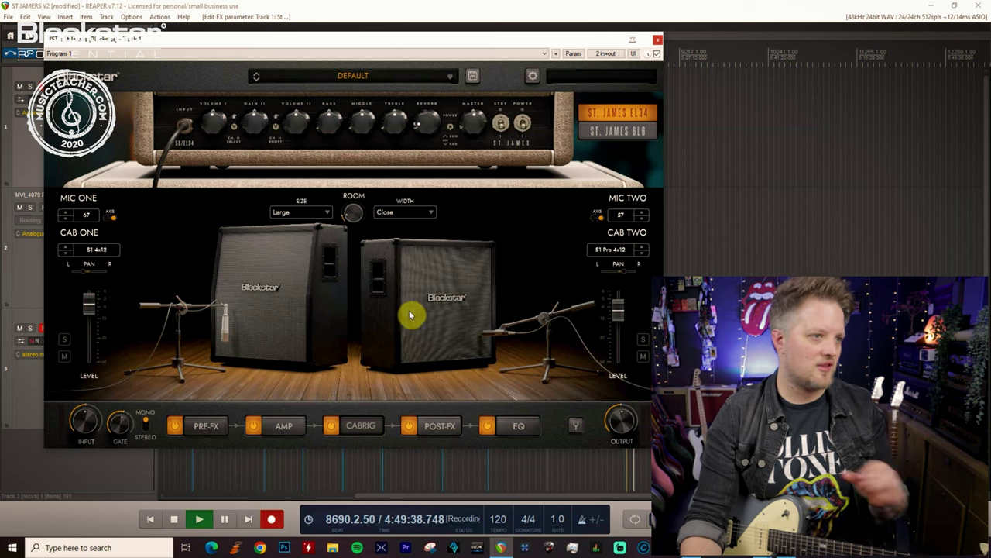
# - Bypass the Compressor pedal on the pre-effects board, view the post-effects pedals, then return to the amp head
pyautogui.click(219, 422)
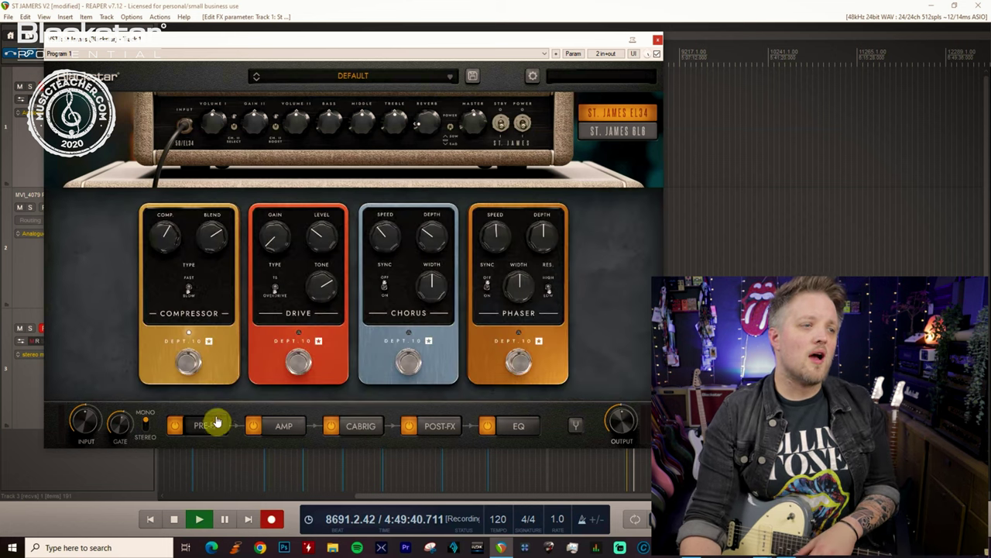
pyautogui.click(201, 371)
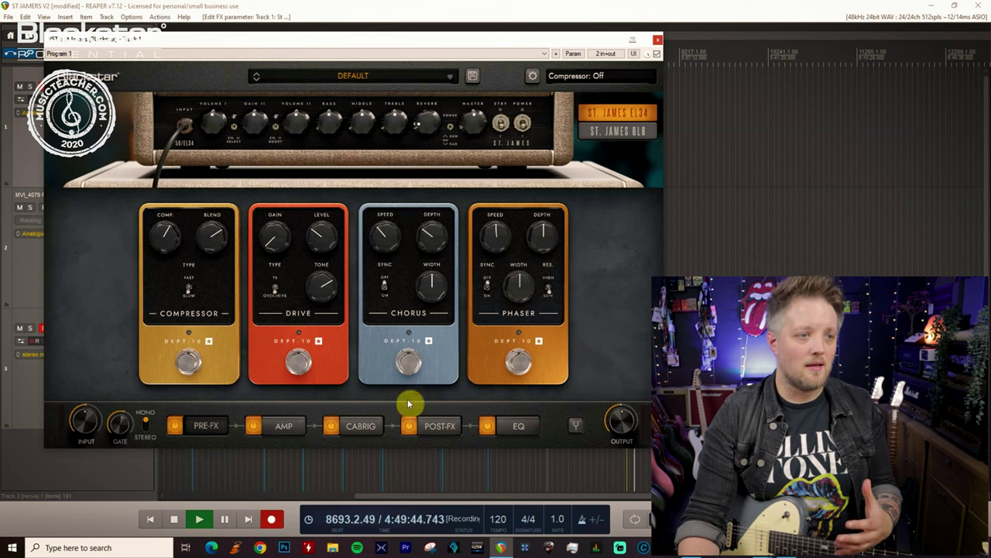
pyautogui.click(422, 425)
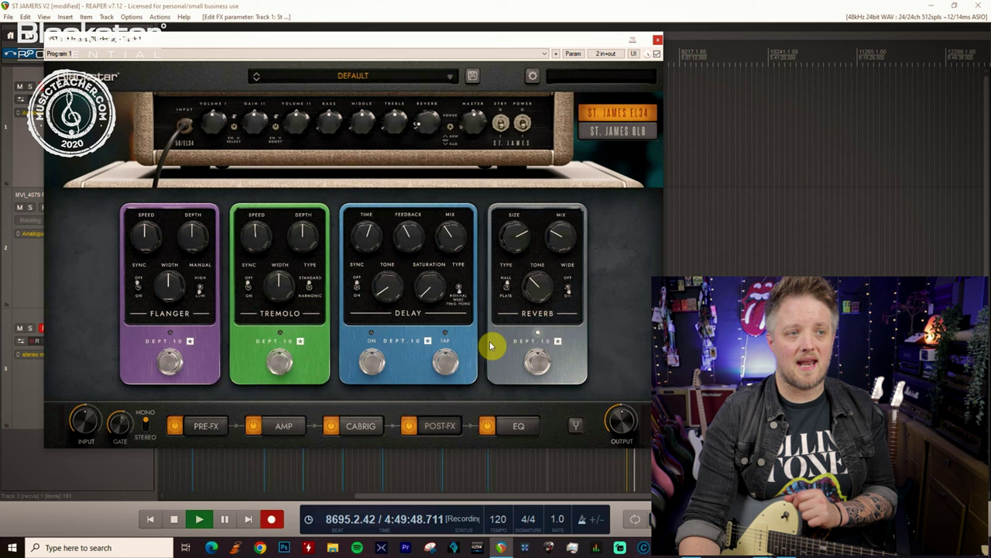
pyautogui.click(284, 428)
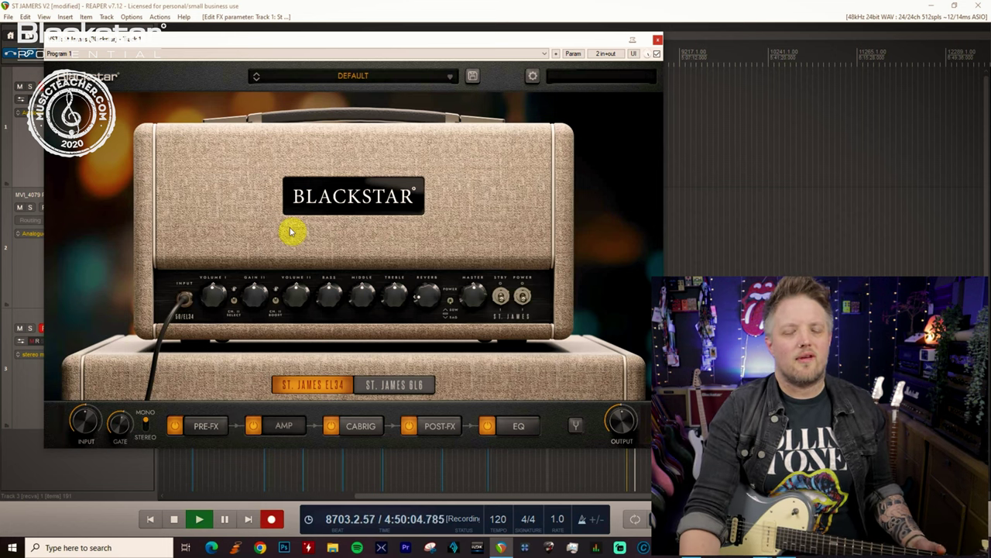
# - Switch the EL34 head to channel II with Gain II 5.0, Volume II 6.3 and Master 6.7
pyautogui.click(234, 302)
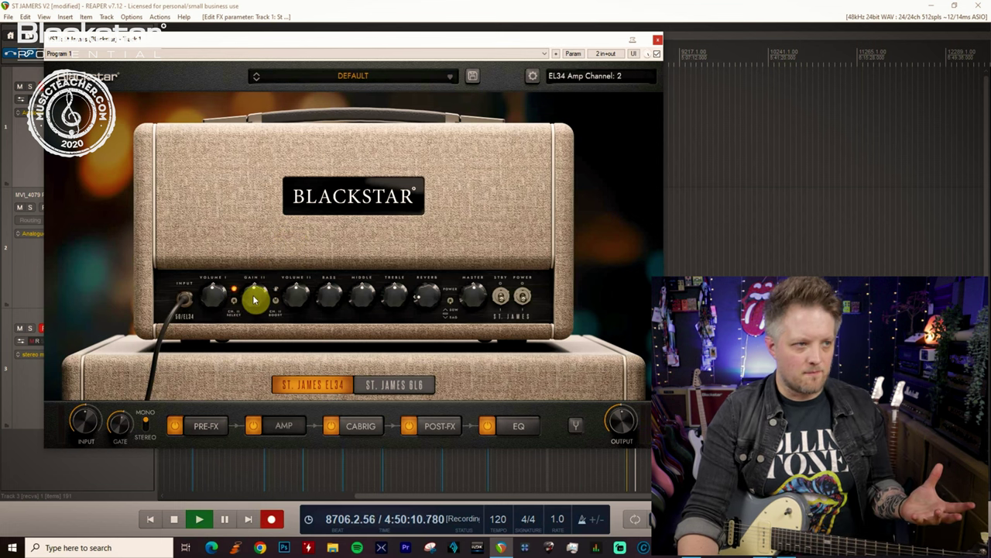
pyautogui.moveTo(253, 304)
pyautogui.moveTo(253, 303)
pyautogui.mouseDown()
pyautogui.moveTo(254, 322)
pyautogui.moveTo(252, 315)
pyautogui.mouseUp()
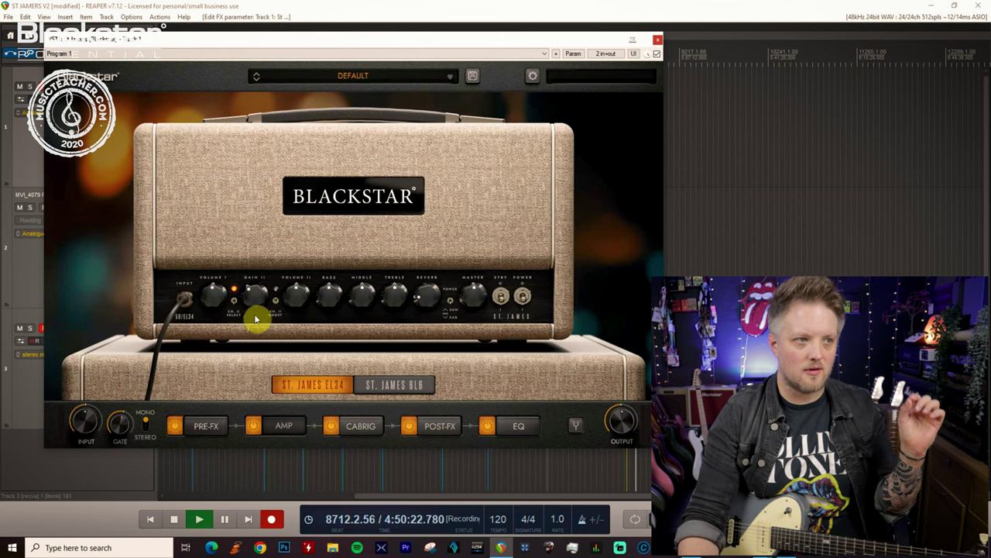
pyautogui.scroll(-4, 299, 295)
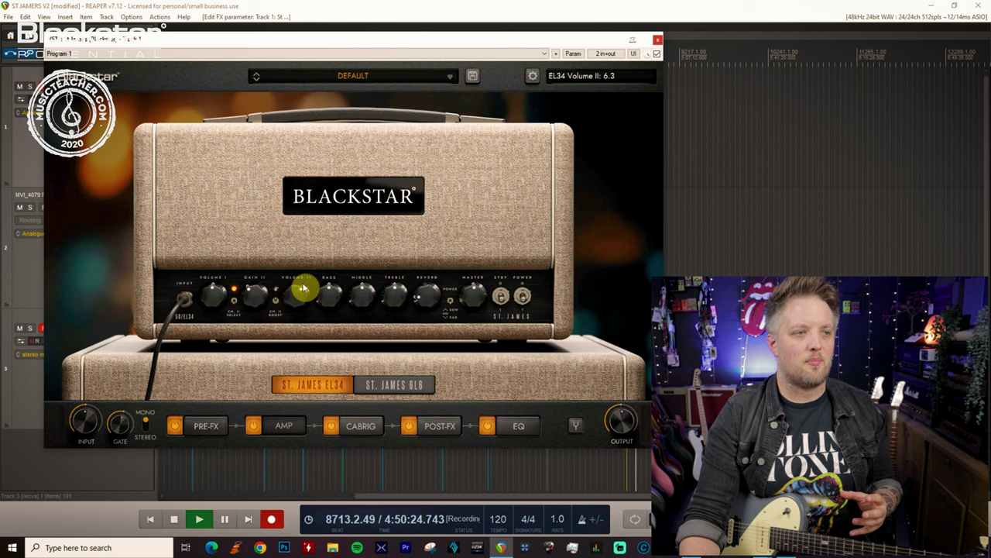
pyautogui.moveTo(466, 295); pyautogui.dragTo(478, 280)
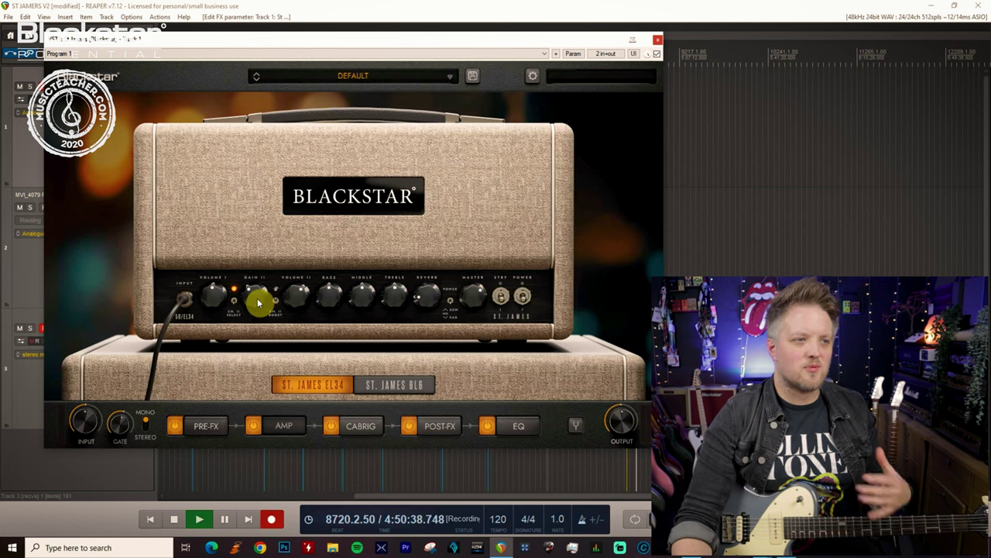
pyautogui.moveTo(258, 302); pyautogui.dragTo(258, 287)
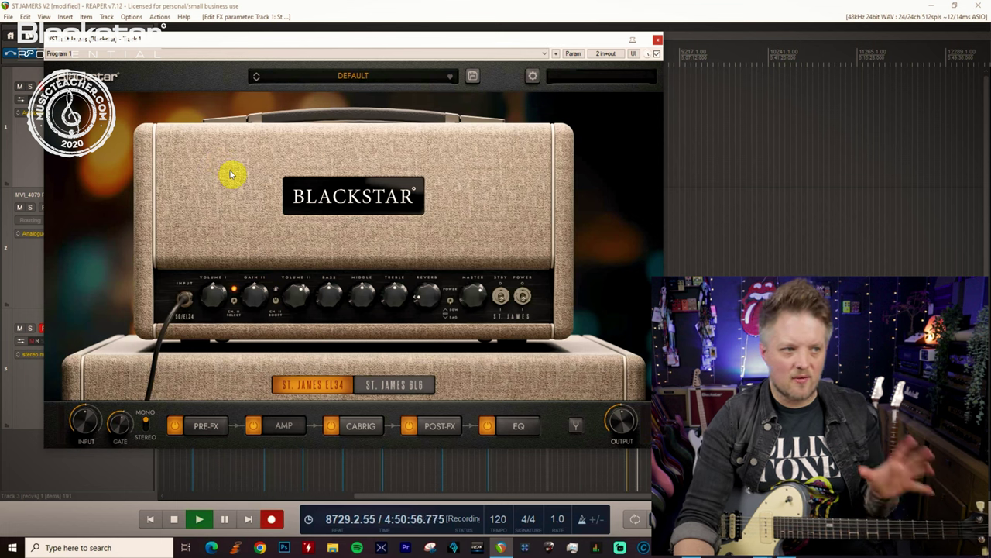
# - Switch the Compressor pedal back on and raise its Blend to about 6.6
pyautogui.click(206, 424)
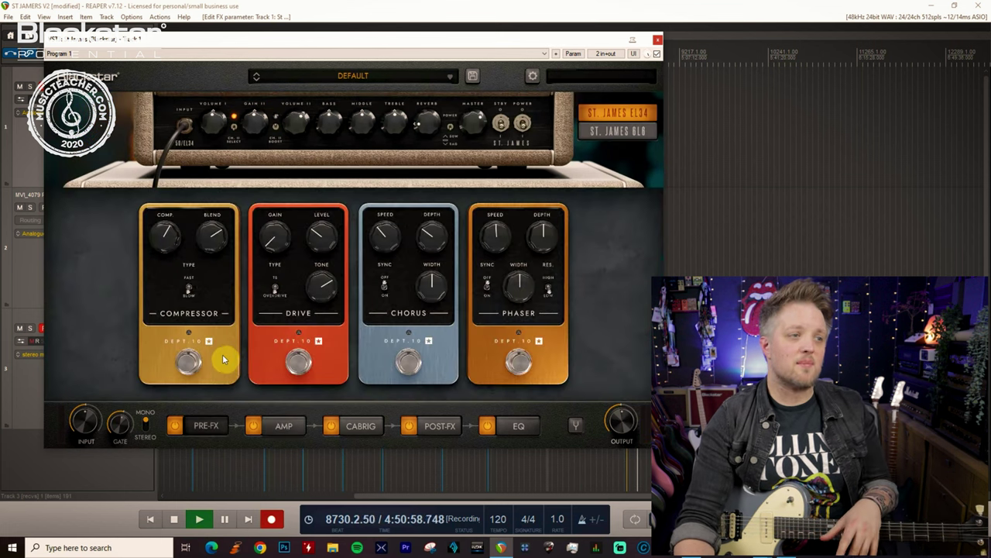
pyautogui.click(189, 365)
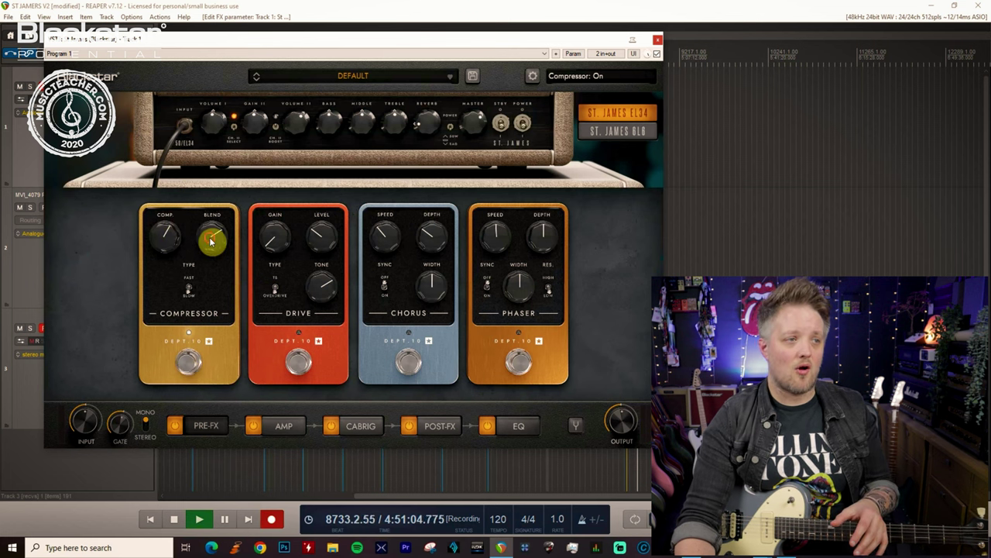
pyautogui.moveTo(210, 240); pyautogui.dragTo(216, 218)
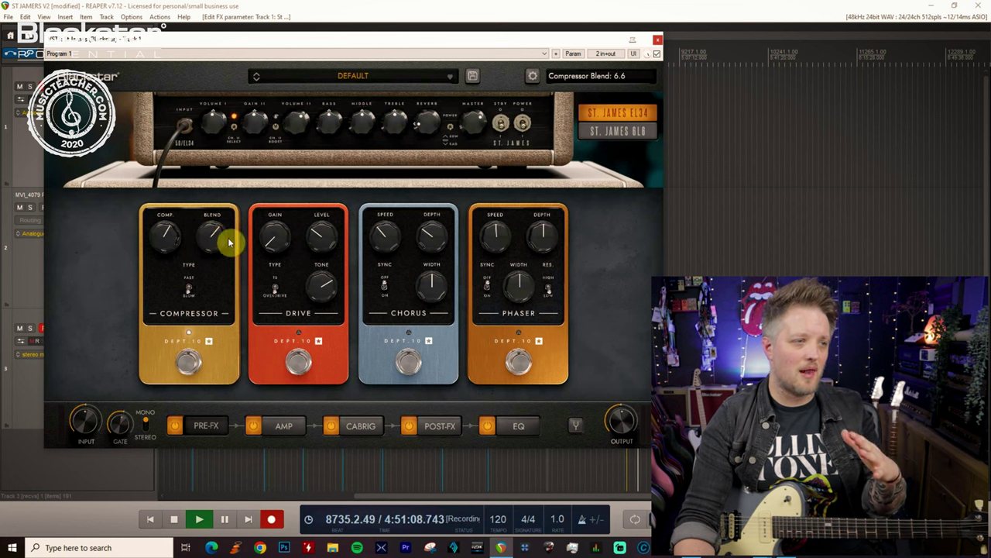
pyautogui.moveTo(222, 233); pyautogui.dragTo(223, 234)
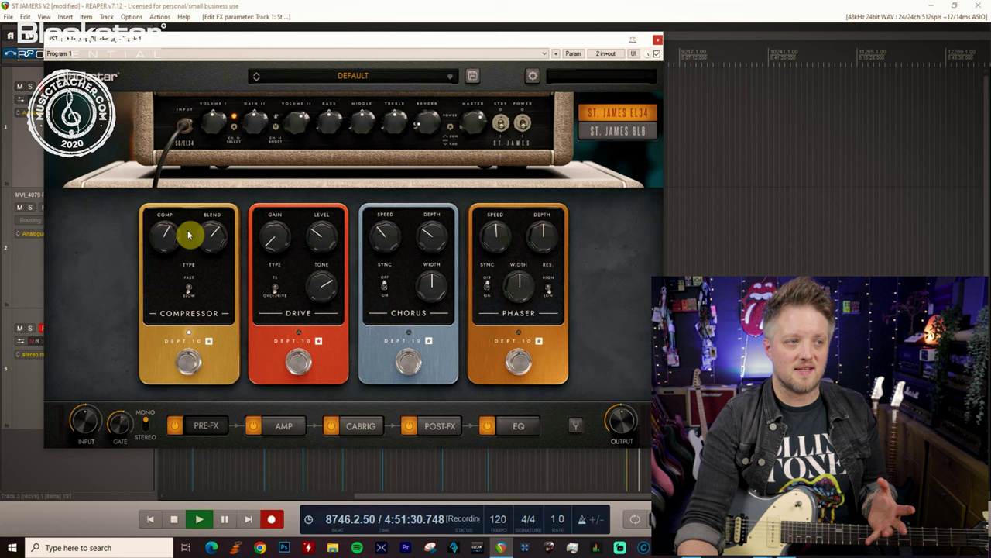
# - On the EL34 amp head, set Middle to 6.0 and Treble to about 6.0 (lands near 6.2)
pyautogui.click(279, 425)
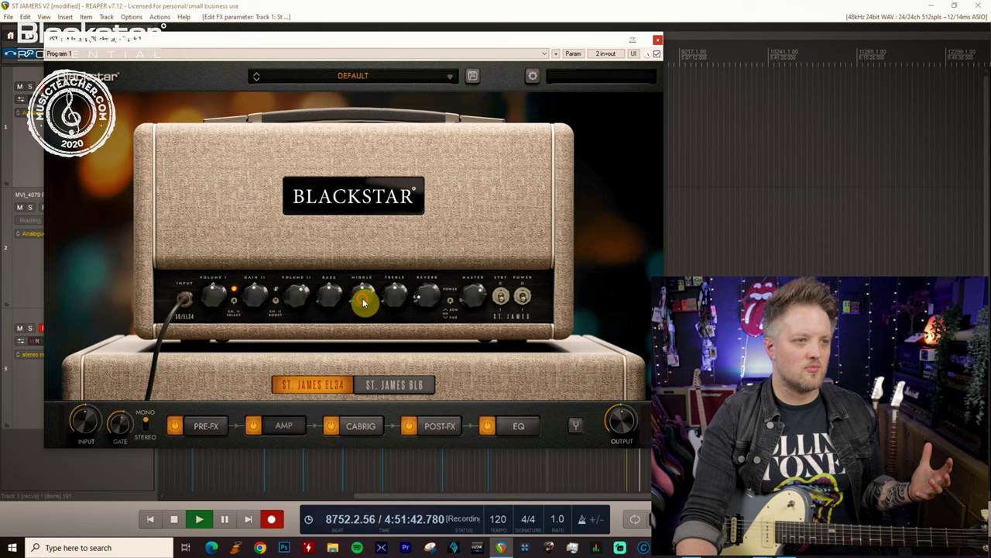
pyautogui.moveTo(361, 300); pyautogui.dragTo(328, 294)
pyautogui.moveTo(397, 296); pyautogui.dragTo(399, 294)
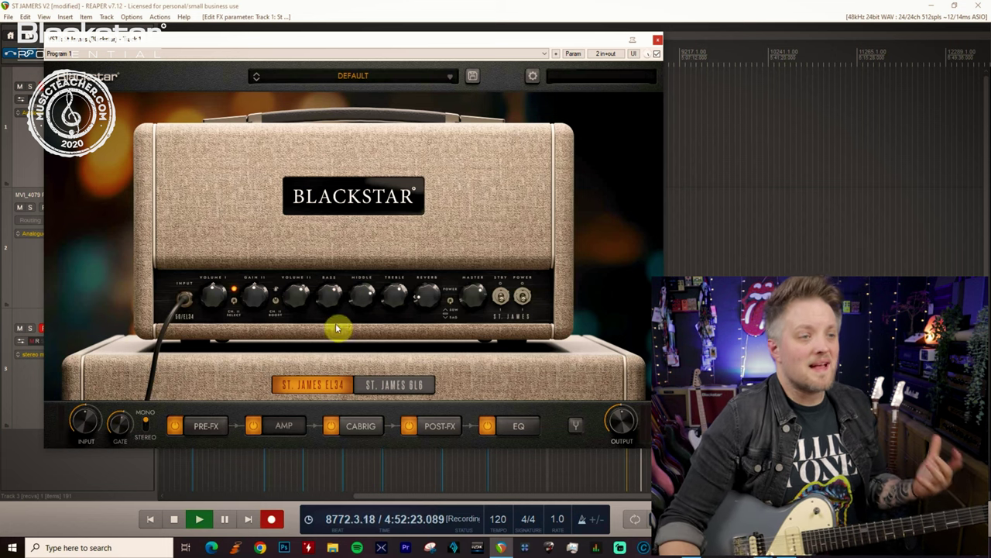
# - Raise the EL34's Bass to about 7 and Middle to 8.0 for a mid-heavy tone
pyautogui.moveTo(395, 300)
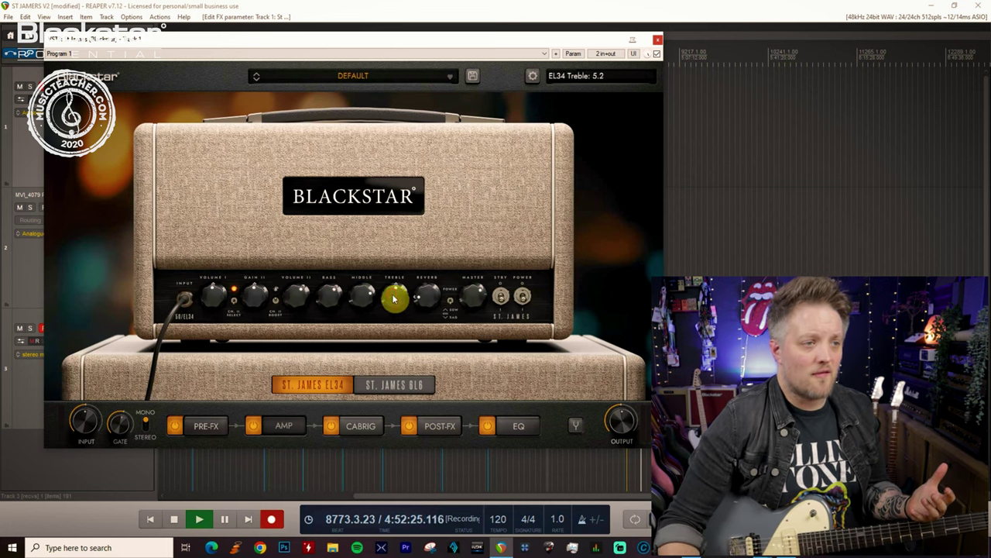
pyautogui.moveTo(331, 303)
pyautogui.scroll(4, 331, 303)
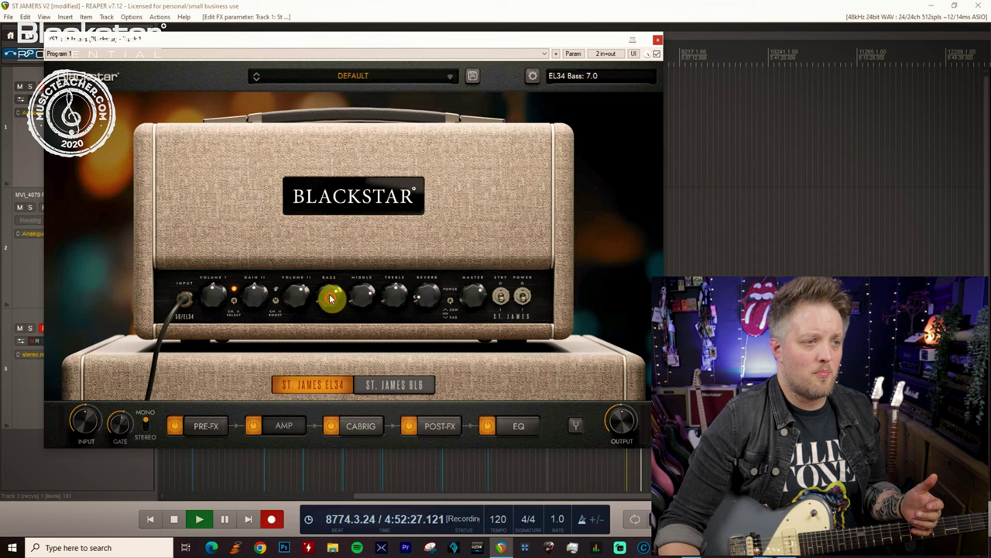
pyautogui.scroll(1, 365, 299)
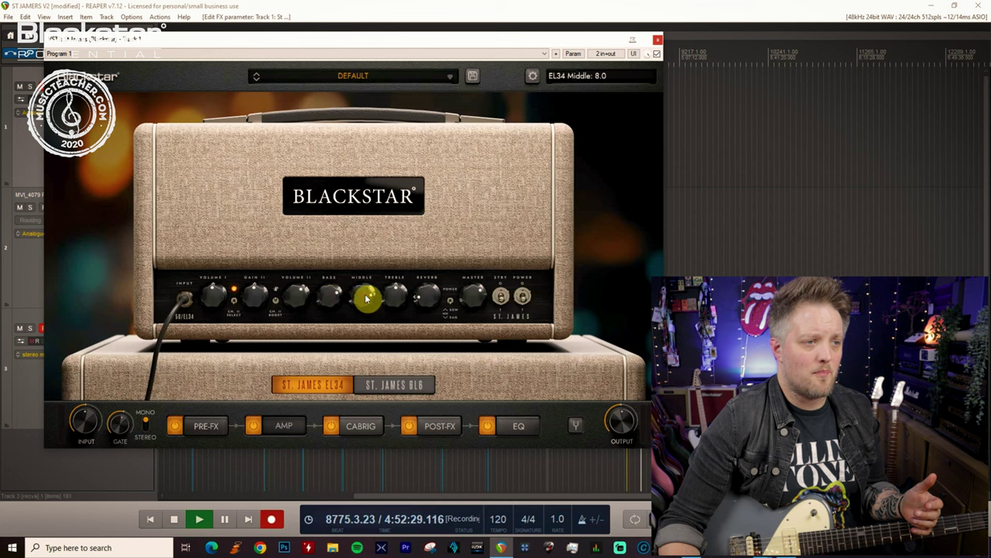
pyautogui.moveTo(480, 295)
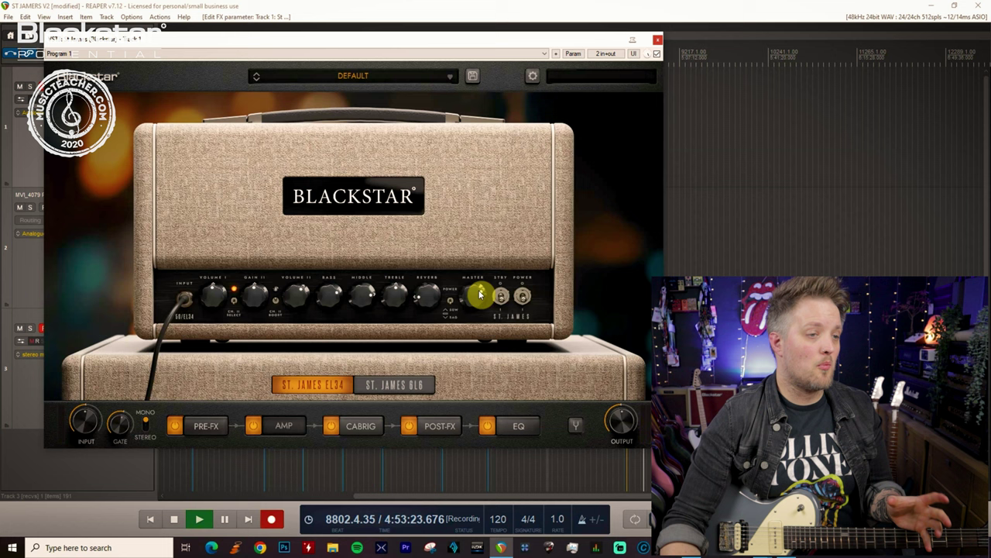
# - Engage the Drive pedal in TS mode with gain near 1.0 and tone at 5.6
pyautogui.click(207, 428)
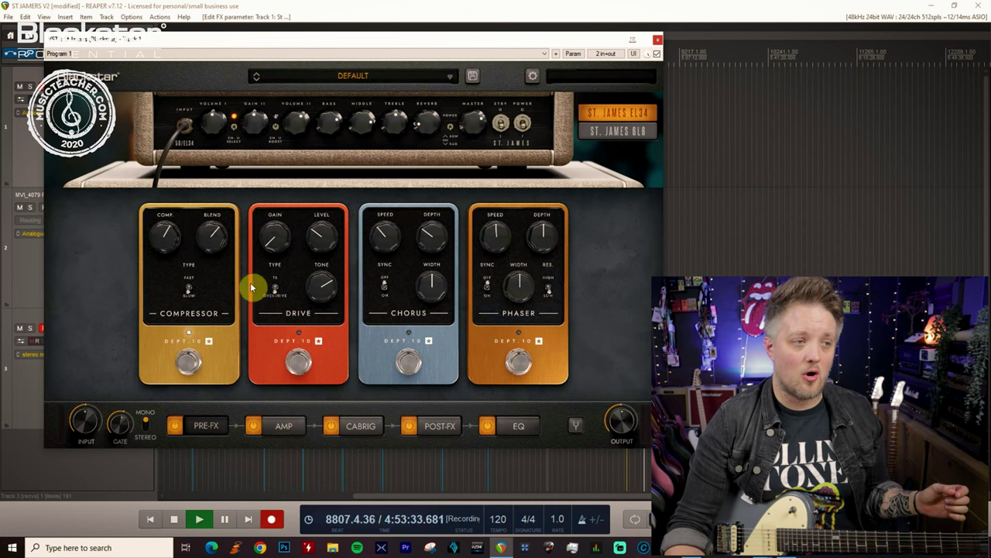
pyautogui.click(271, 288)
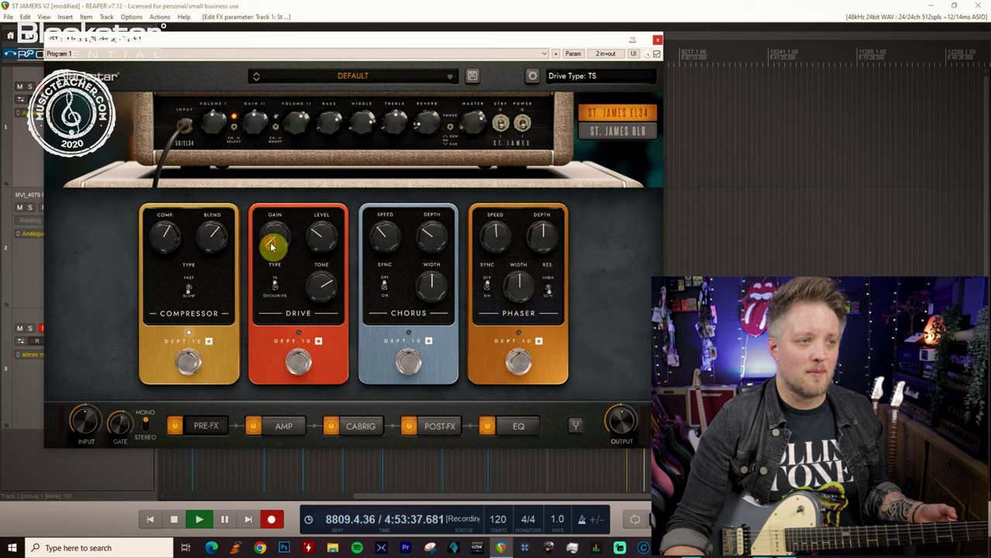
pyautogui.moveTo(271, 247); pyautogui.dragTo(276, 226)
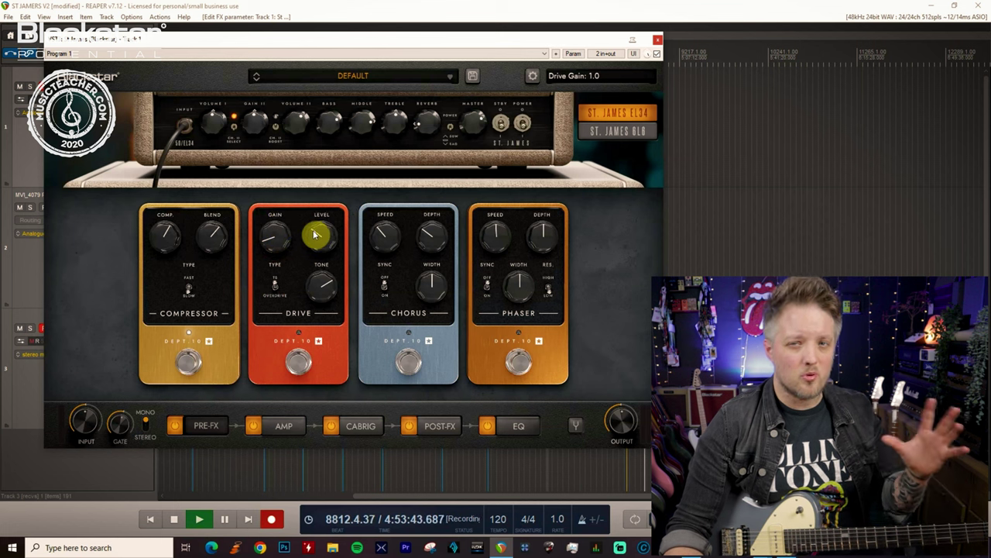
pyautogui.moveTo(328, 284); pyautogui.dragTo(322, 301)
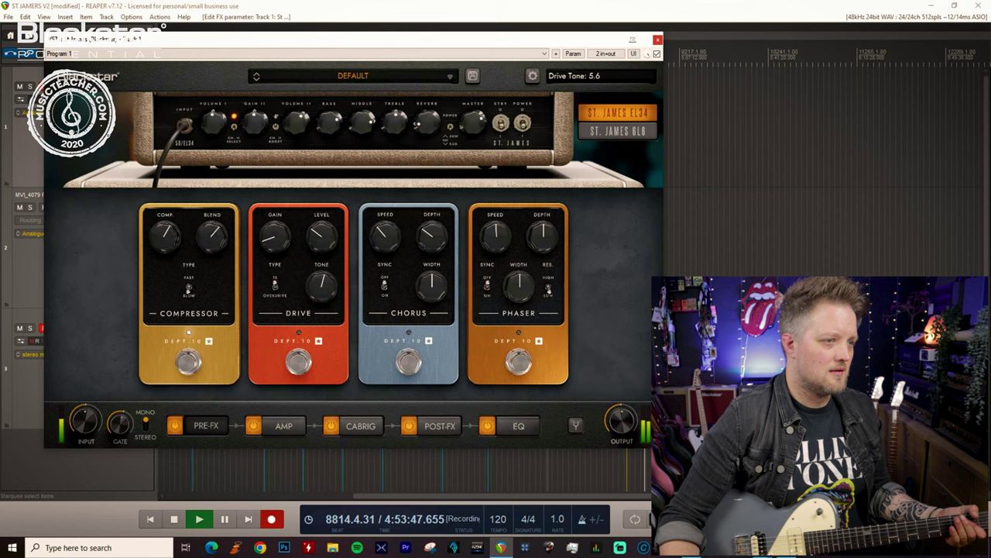
pyautogui.click(305, 367)
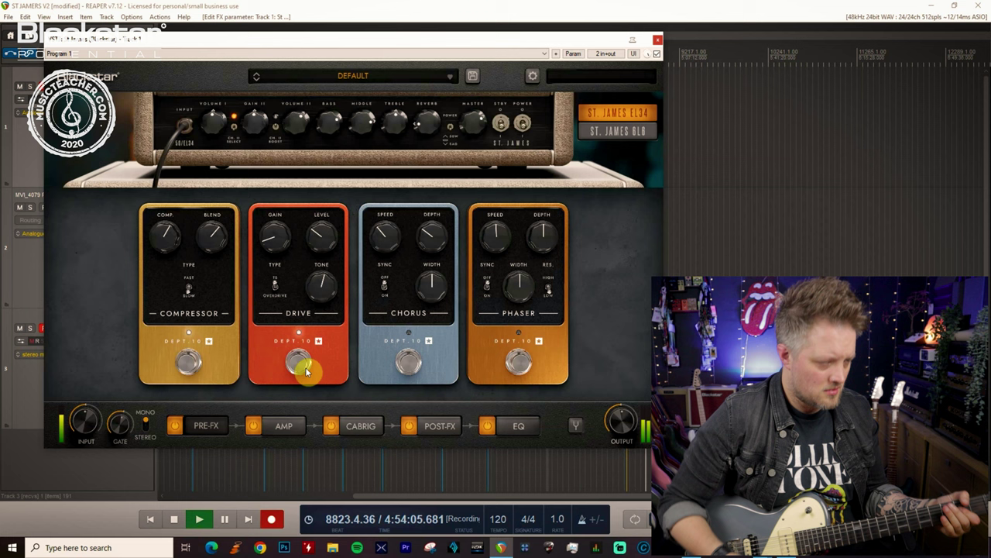
# - Re-engage the Drive pedal in Overdrive mode with its gain at 0.0
pyautogui.click(305, 370)
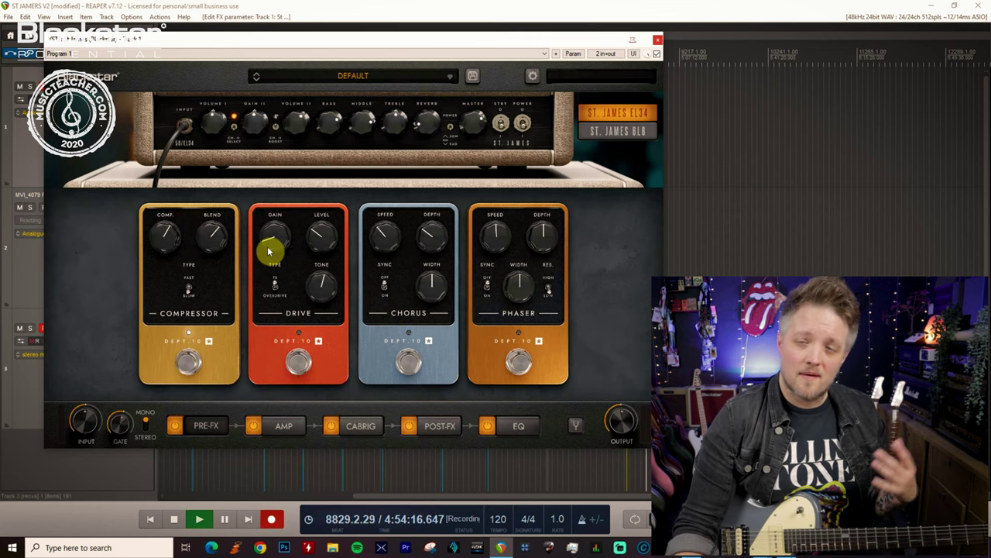
pyautogui.moveTo(268, 250); pyautogui.dragTo(324, 289)
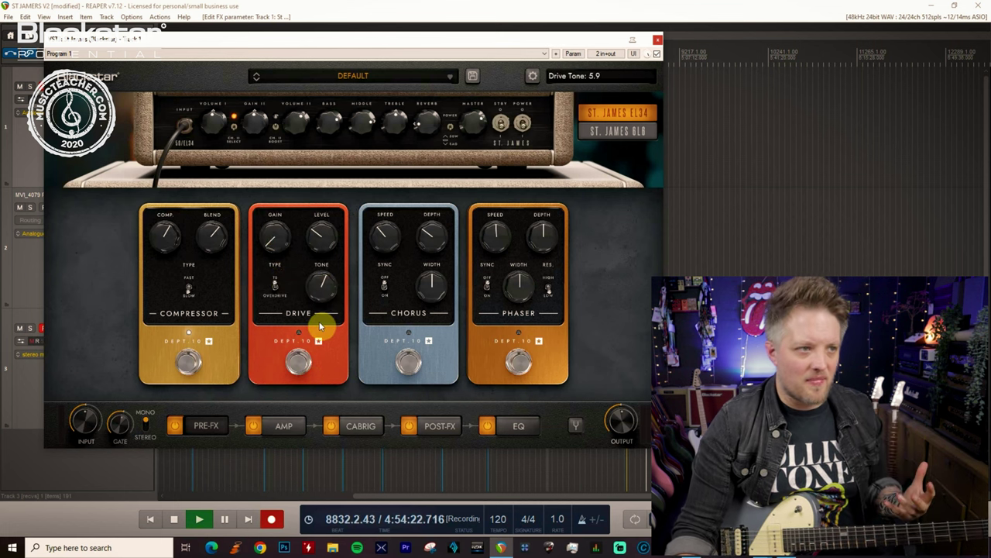
pyautogui.click(276, 288)
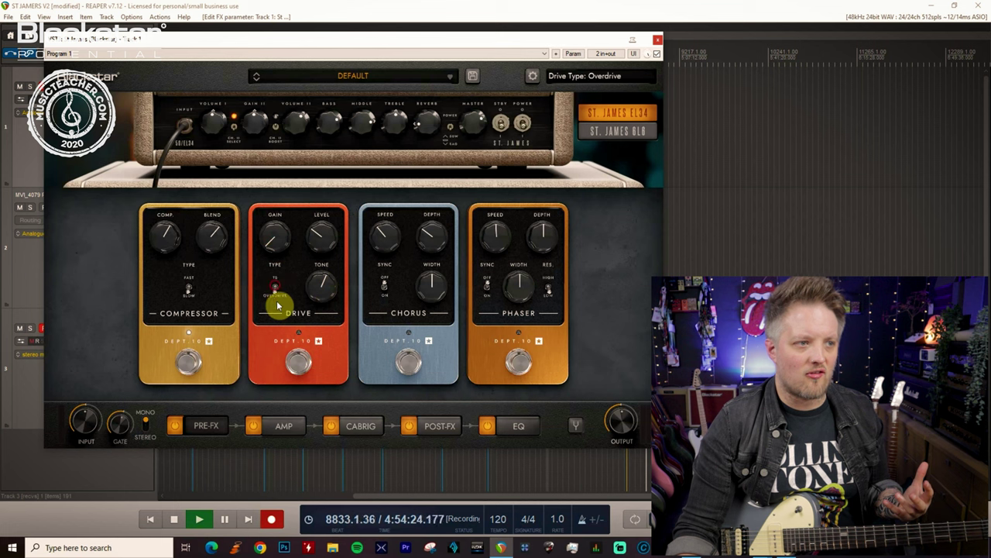
pyautogui.click(285, 368)
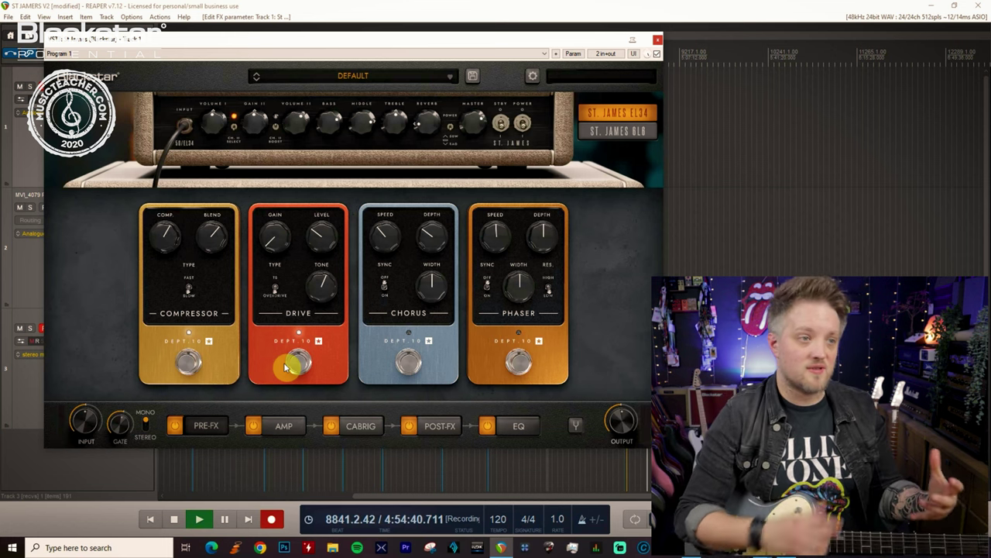
# - Set the Drive type back to TS and return to the EL34 amp head
pyautogui.click(277, 293)
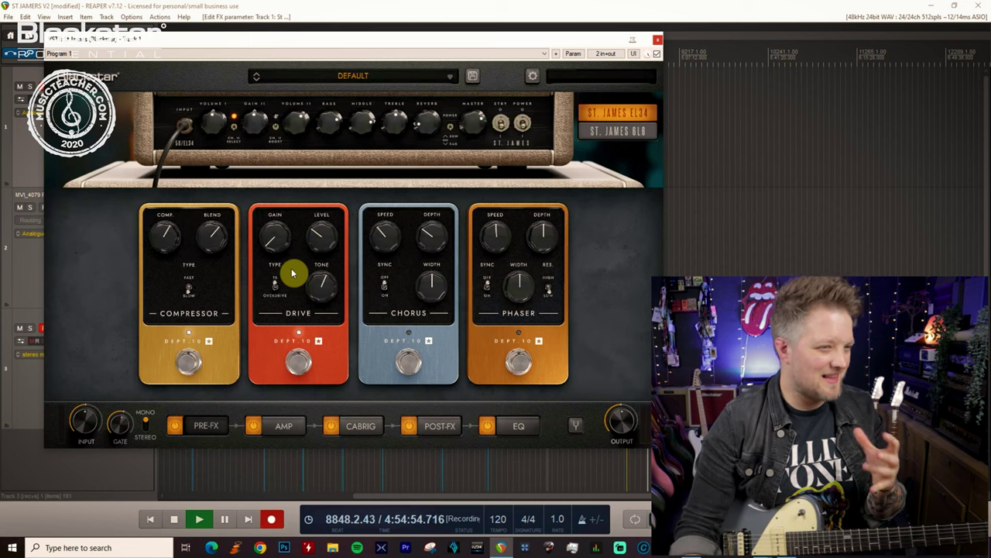
pyautogui.click(277, 427)
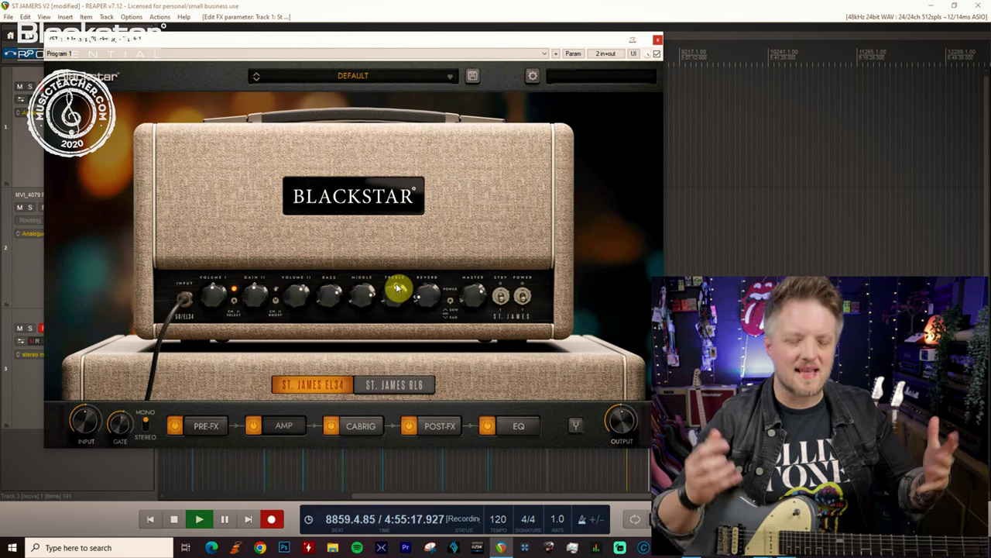
# - Move through the pre- and post-effects pages to the cab rig with the S1 4x12 and S1 Pro 4x12 cabinets
pyautogui.click(200, 426)
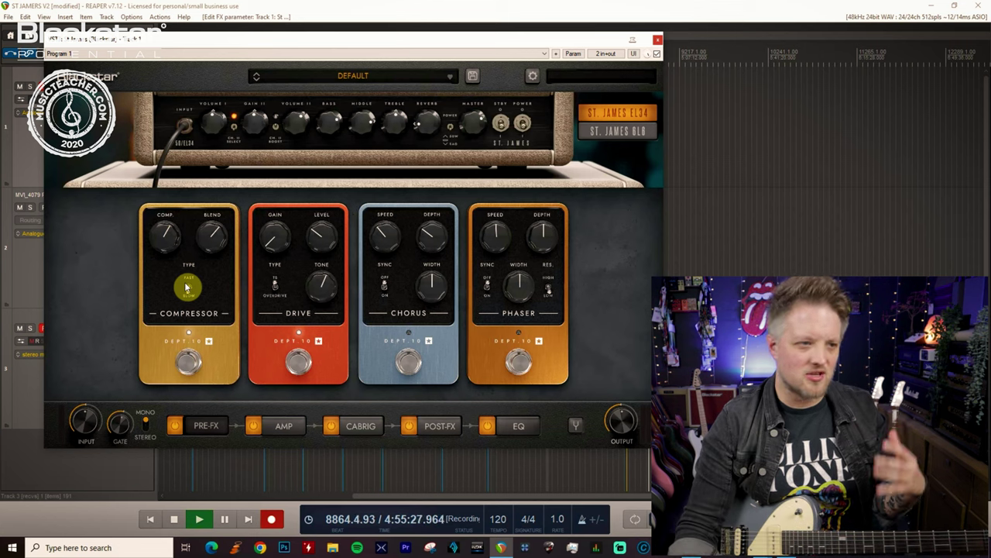
pyautogui.click(436, 434)
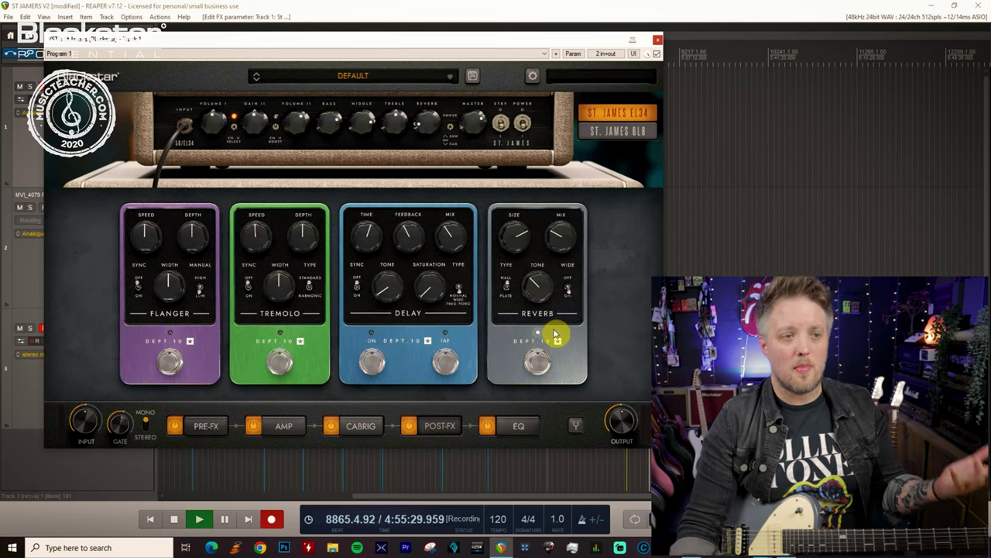
pyautogui.click(361, 424)
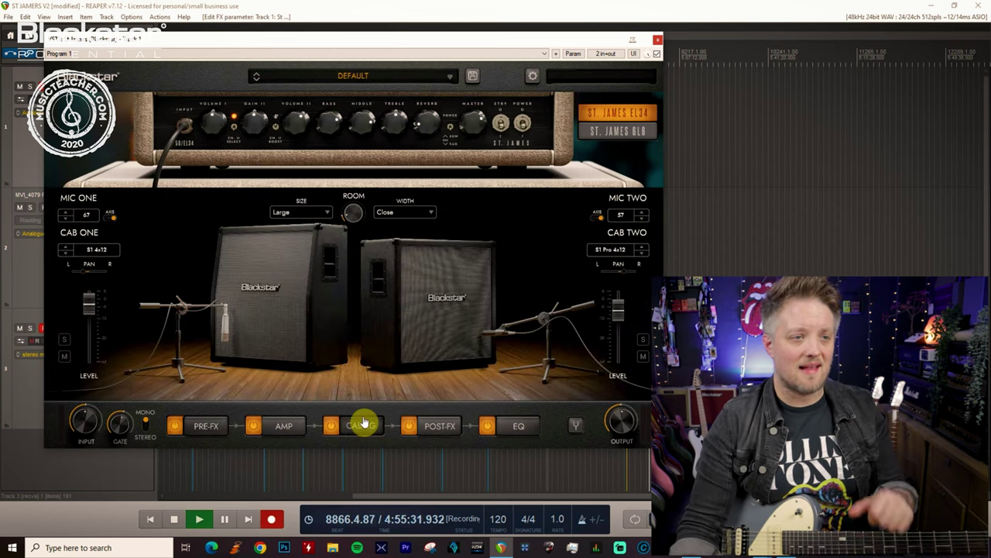